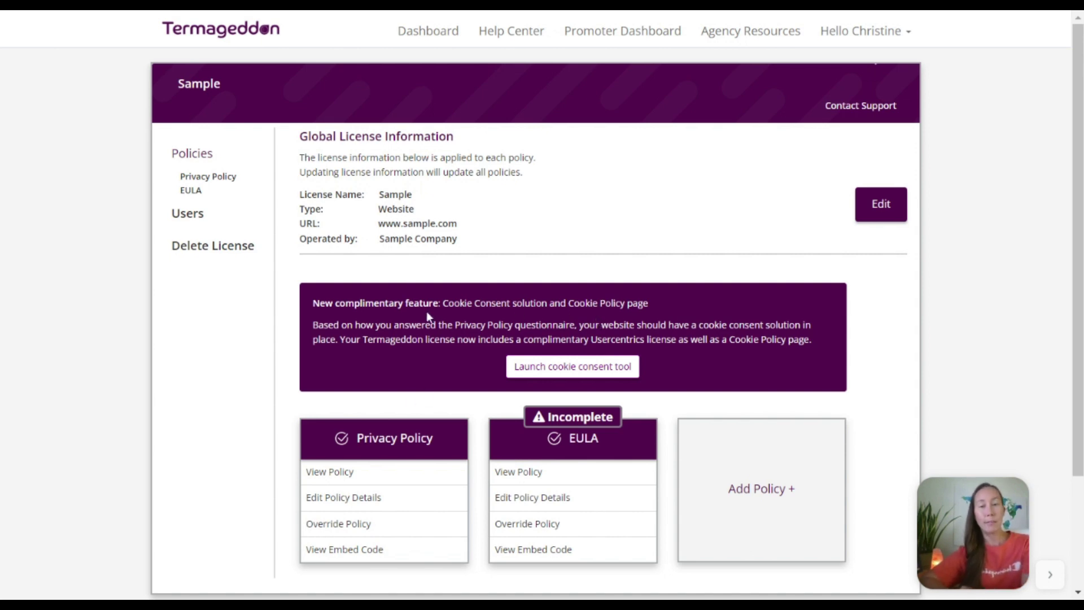
- Launch the Usercentrics offer, accept its Terms of Service, Privacy Policy and DPA, and activate it
left_click(565, 377)
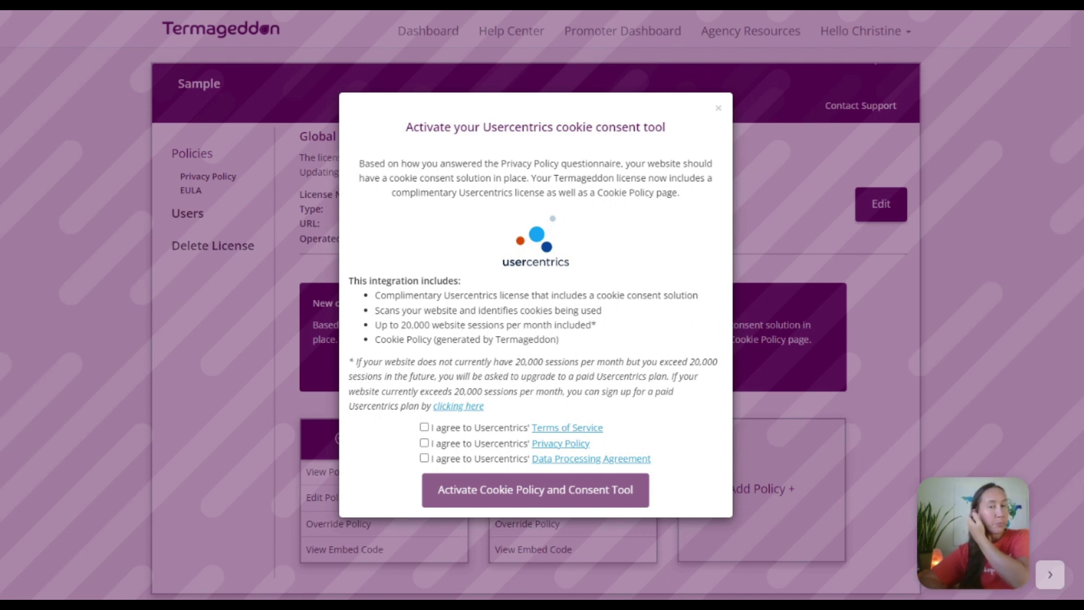
left_click(424, 427)
left_click(423, 442)
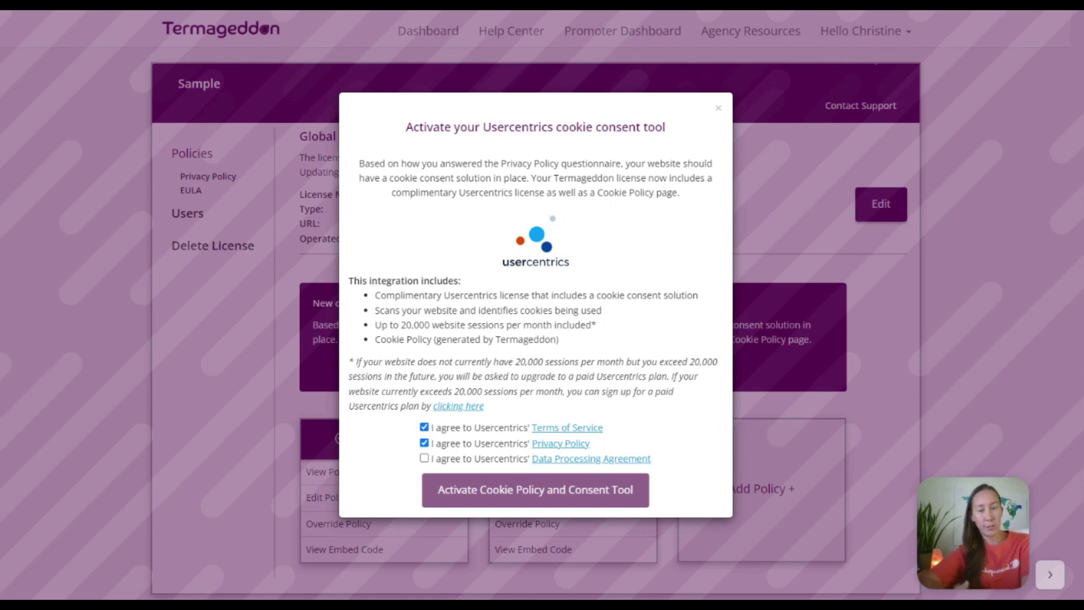
left_click(424, 459)
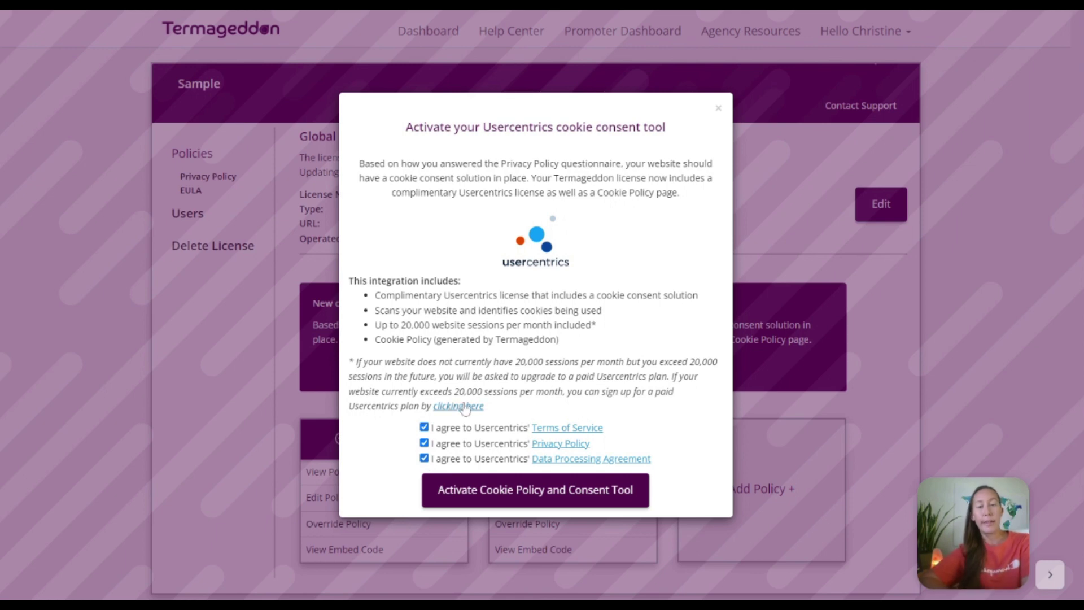
left_click(529, 502)
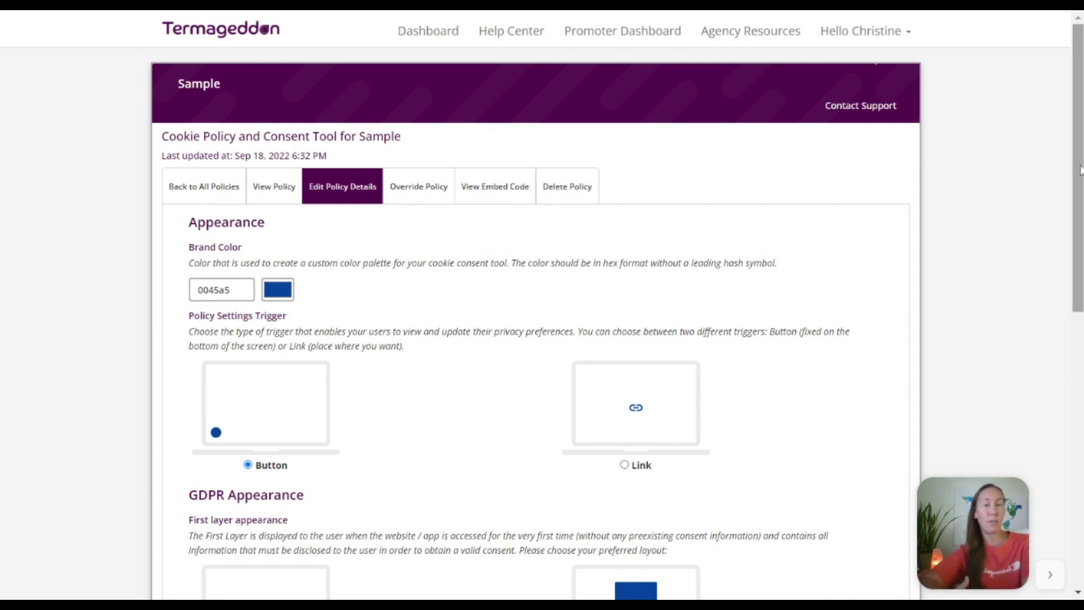
- Keep the floating Button trigger and default Banner appearance settings, then continue to GDPR Content
left_click_drag(1081, 169, 1080, 243)
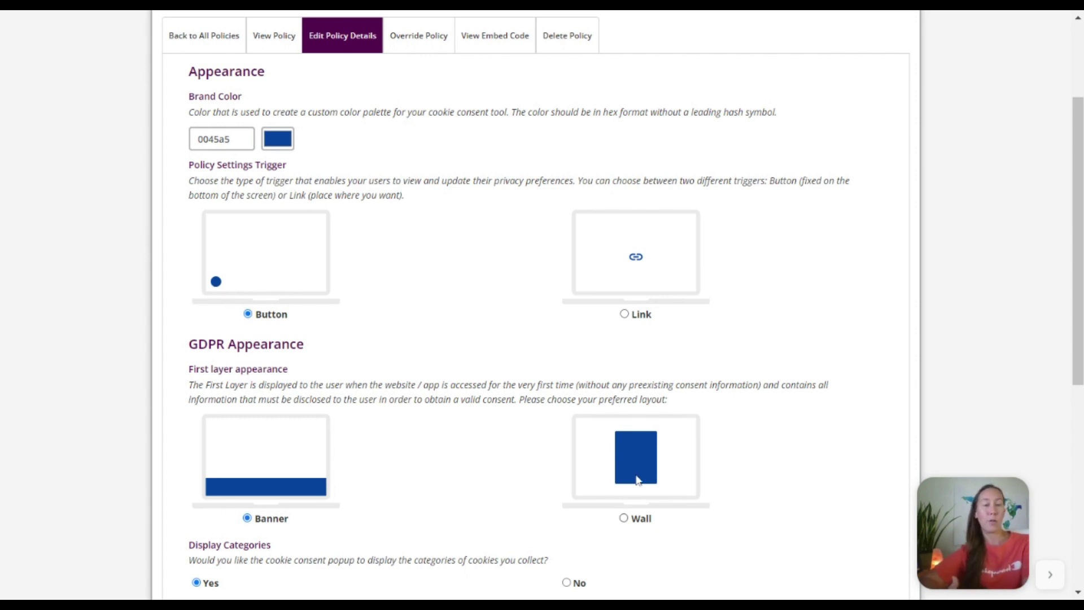
left_click_drag(1075, 229, 1076, 295)
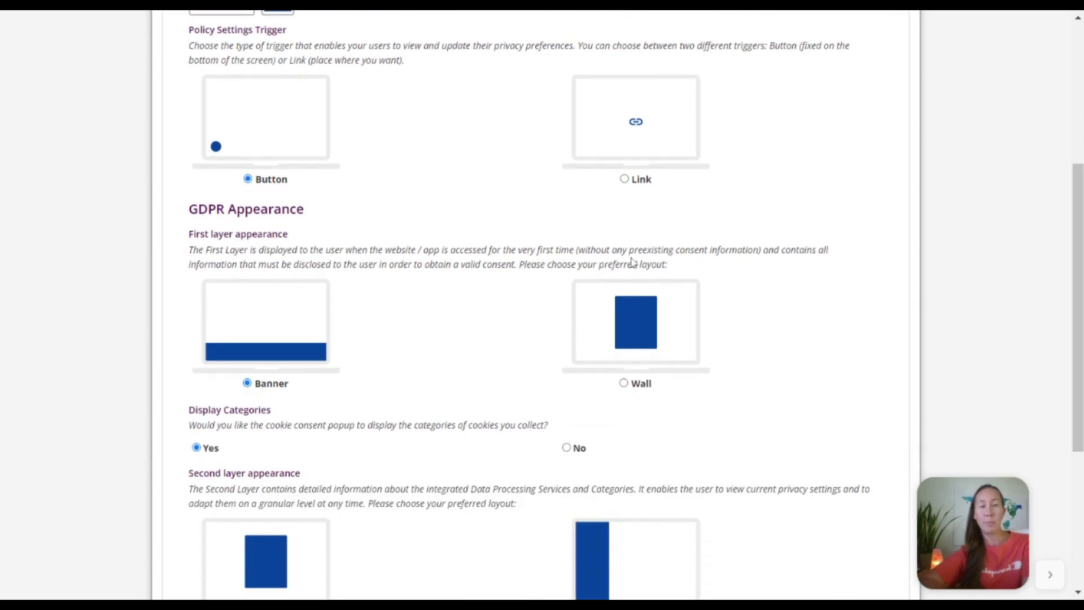
left_click(633, 187)
left_click(261, 180)
scroll(319, 32, "up", 2)
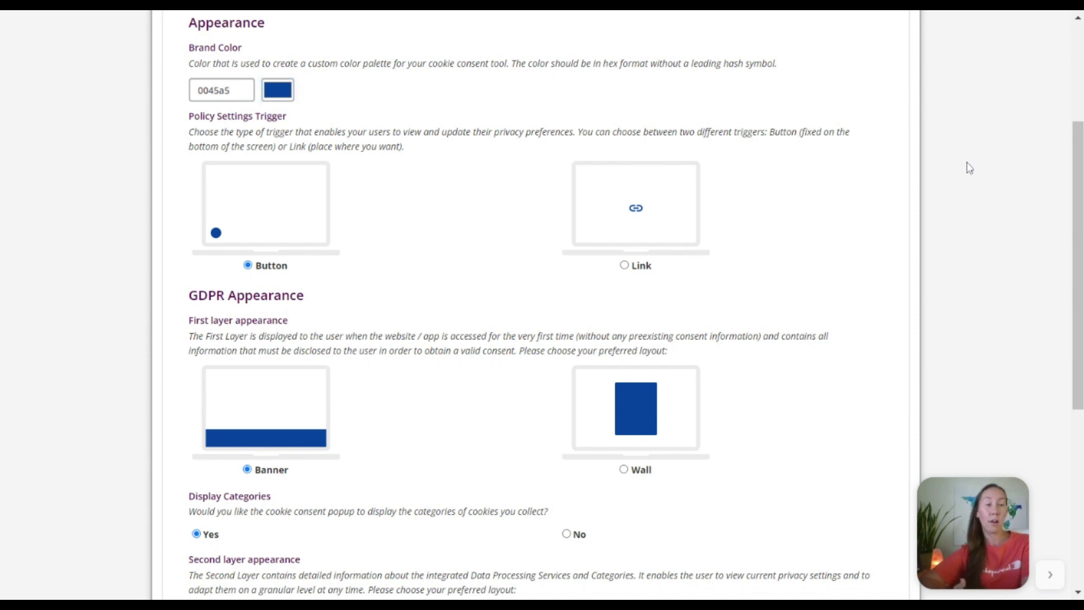
scroll(1081, 309, "down", 4)
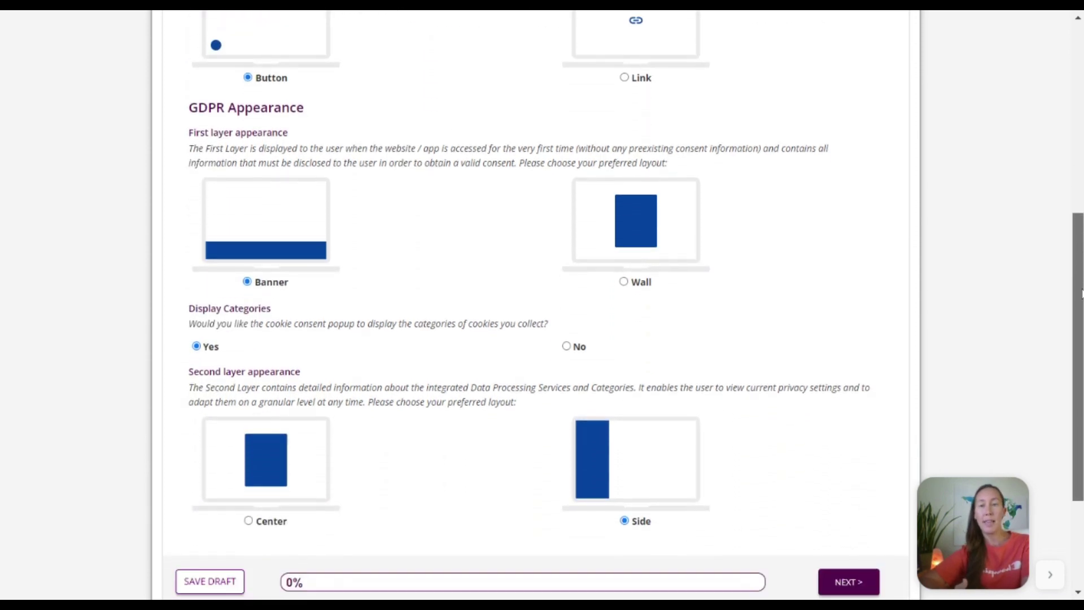
scroll(1080, 309, "down", 1)
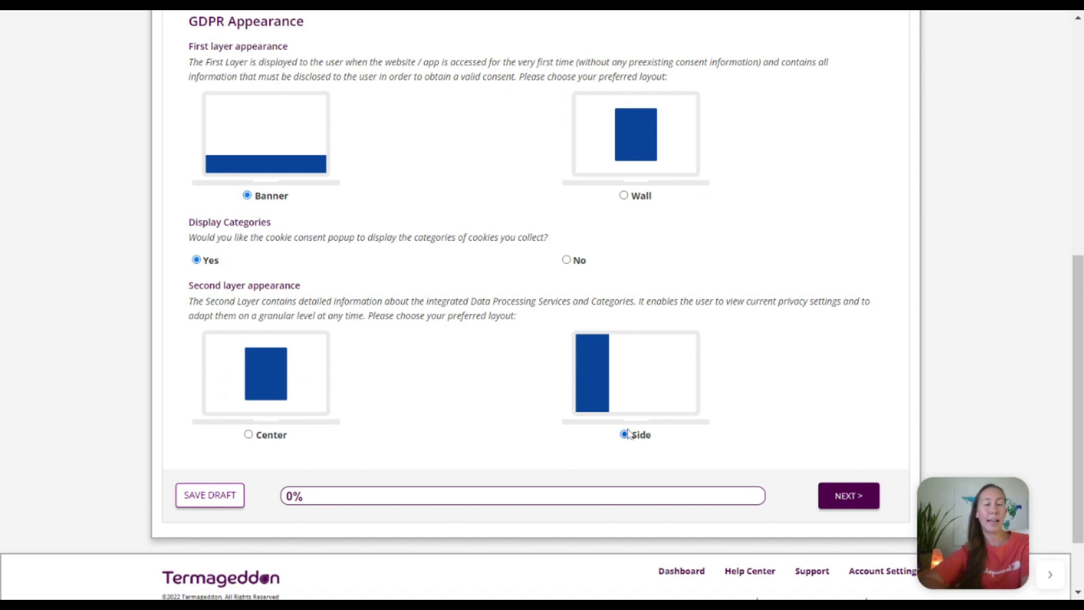
left_click(847, 495)
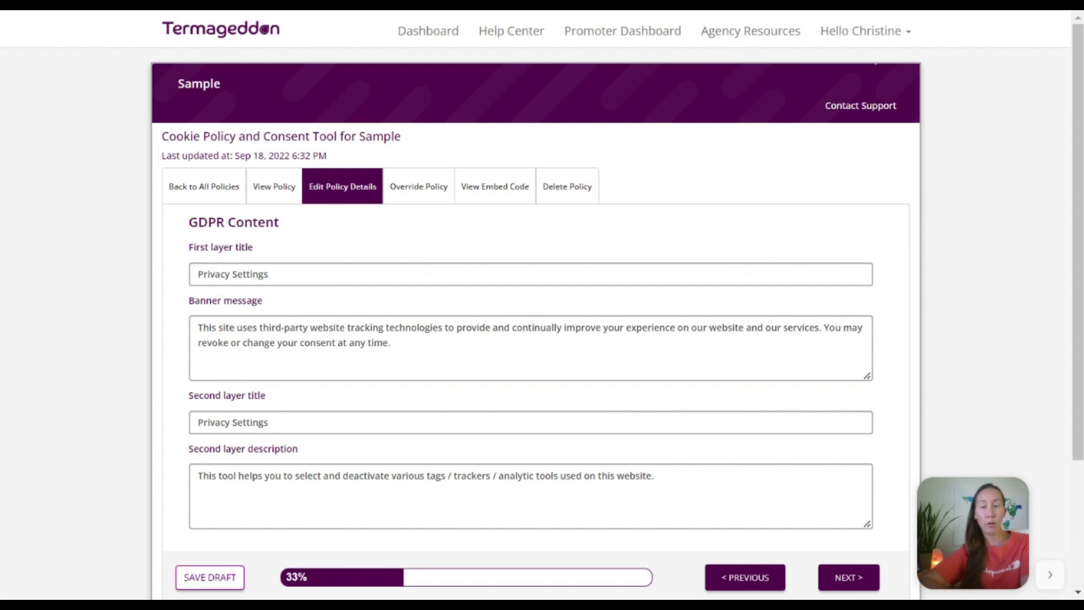
- Leave the 'Privacy Settings' layer titles and default banner message unchanged and continue
left_click_drag(197, 274, 269, 273)
left_click(269, 273)
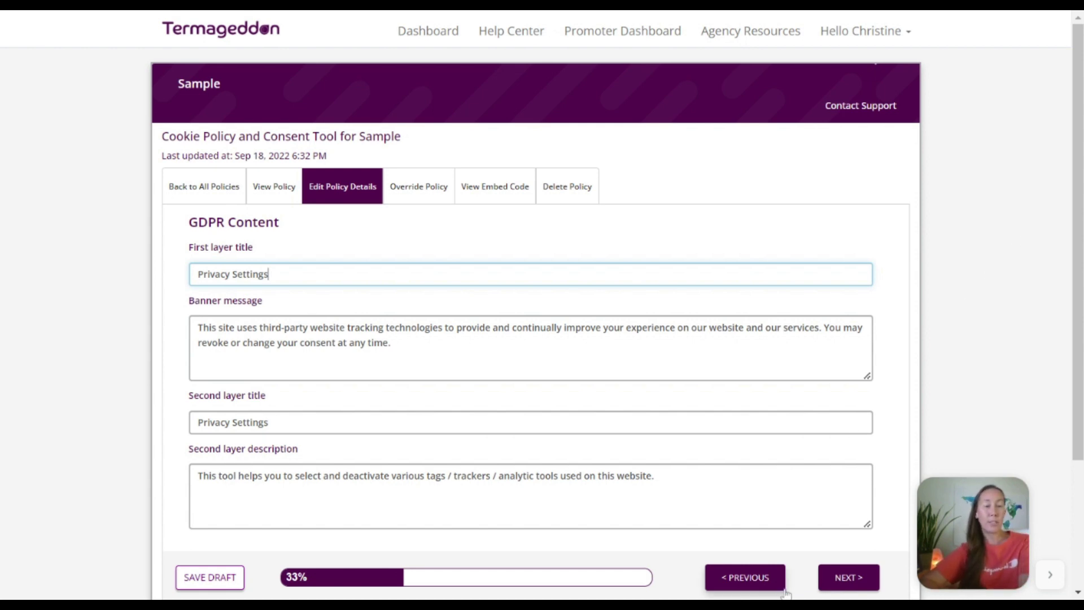
left_click(847, 577)
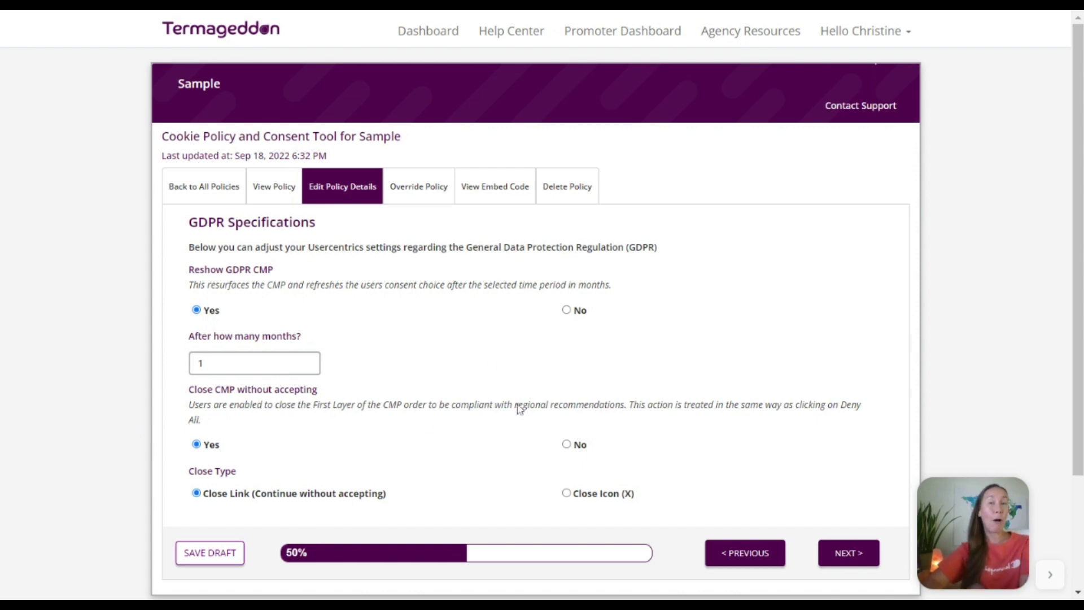
- Accept the default GDPR specifications (reshow after 1 month, close link) and continue
left_click(839, 558)
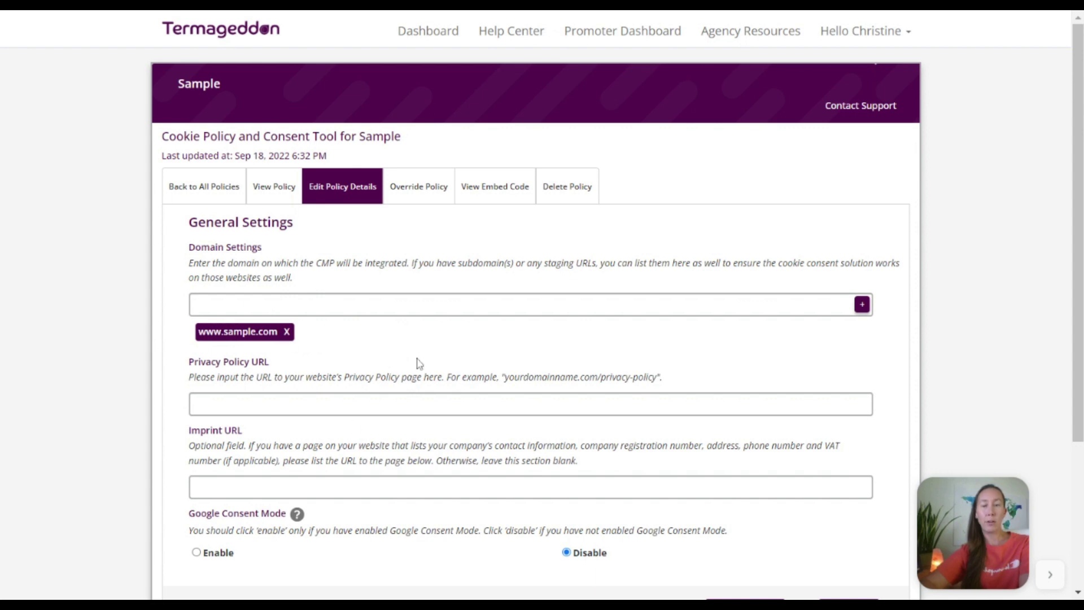
left_click(383, 404)
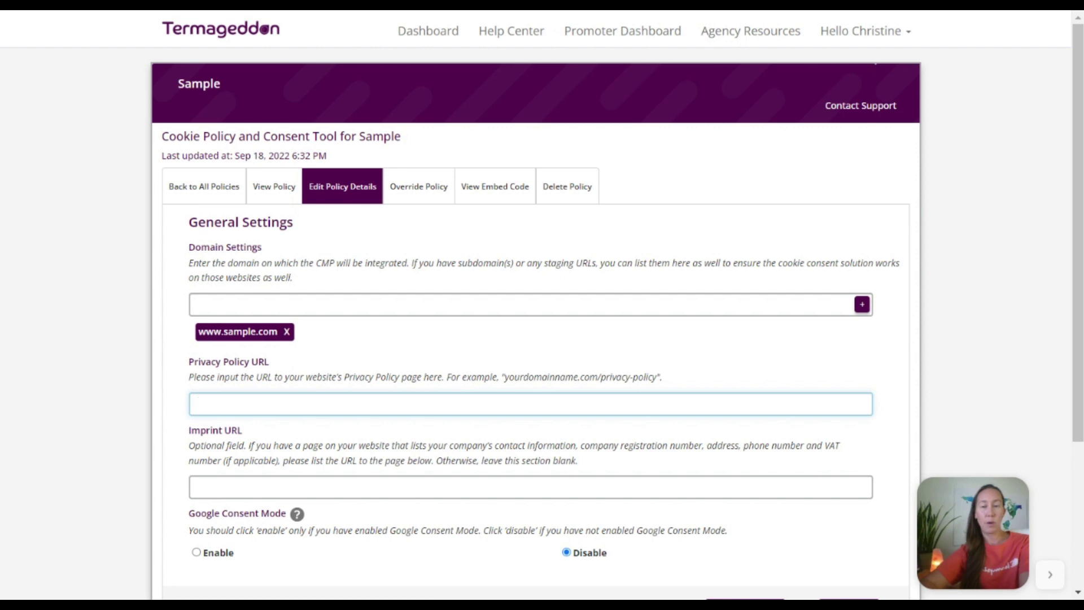
scroll(813, 544, "down", 2)
left_click(824, 542)
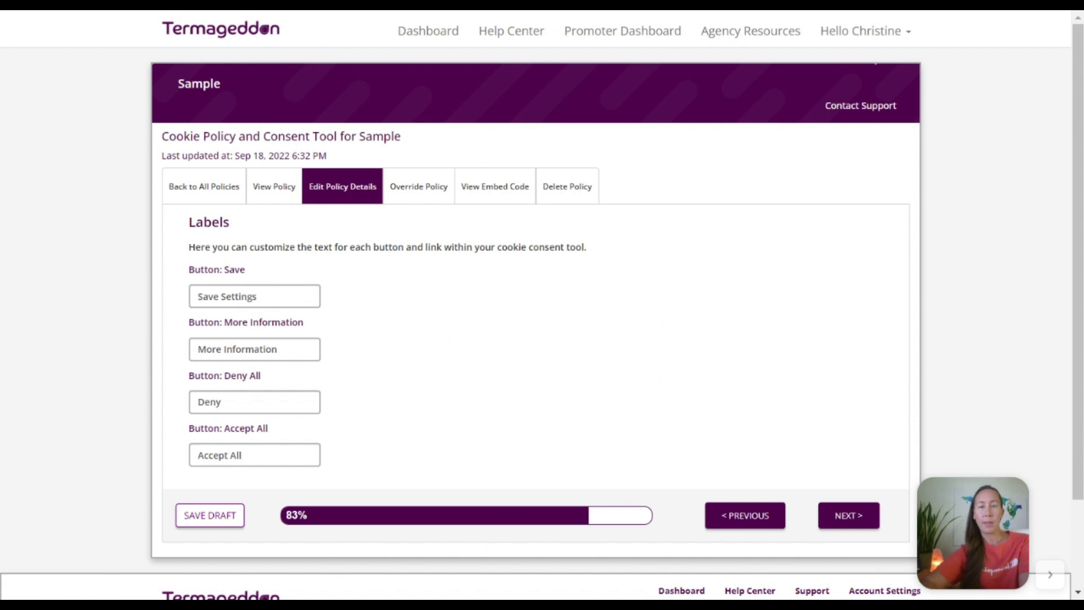
- Keep the default button labels and continue to the cookie scan step
key("Tab")
key("End")
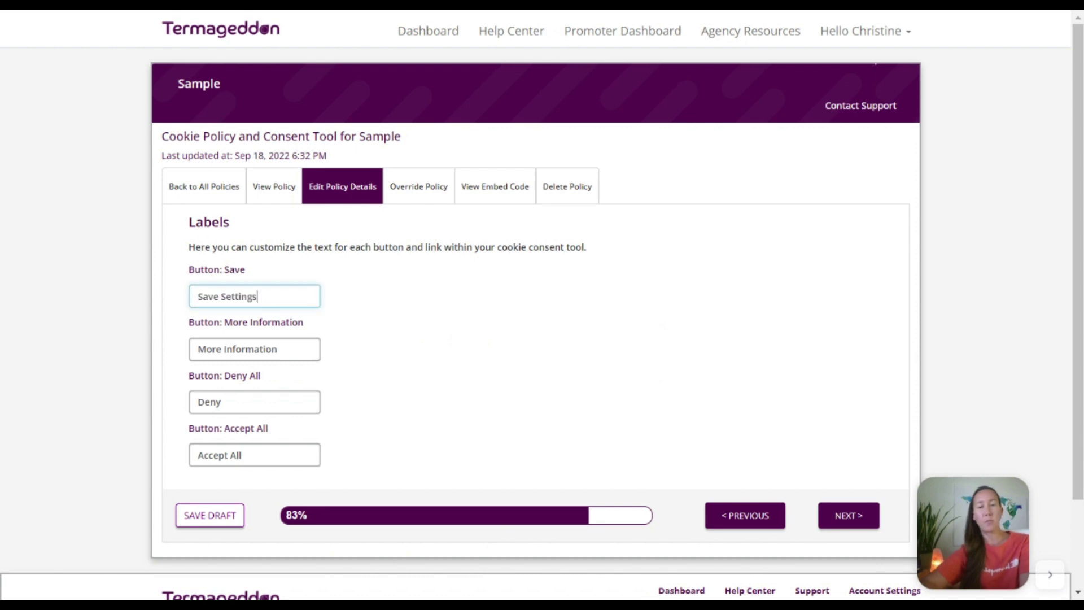
left_click(841, 517)
left_click_drag(1078, 187, 1078, 227)
scroll(705, 266, "down", 1)
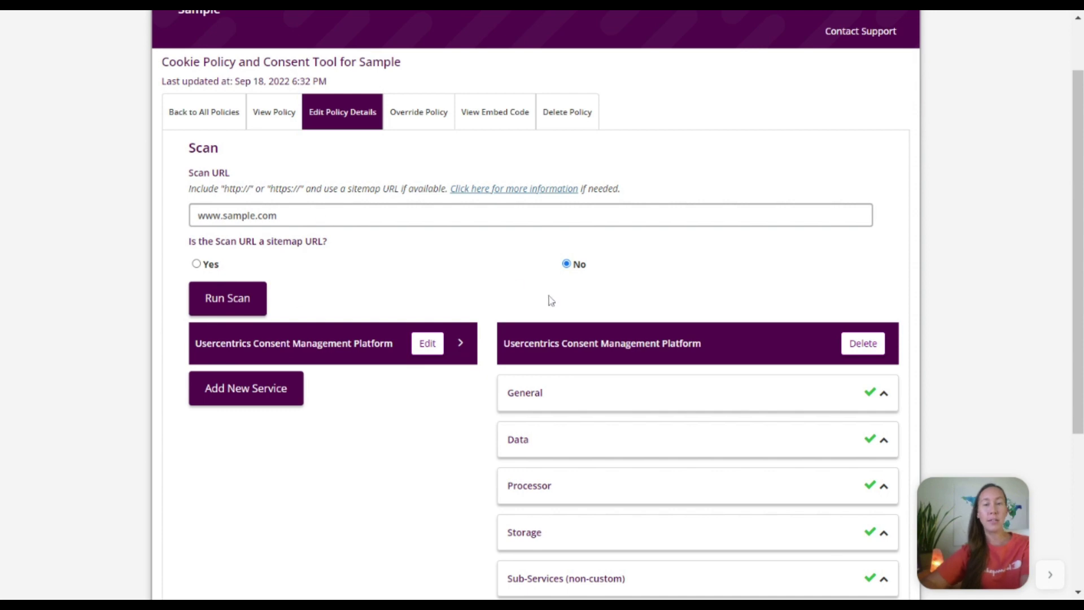
left_click_drag(1081, 234, 1081, 348)
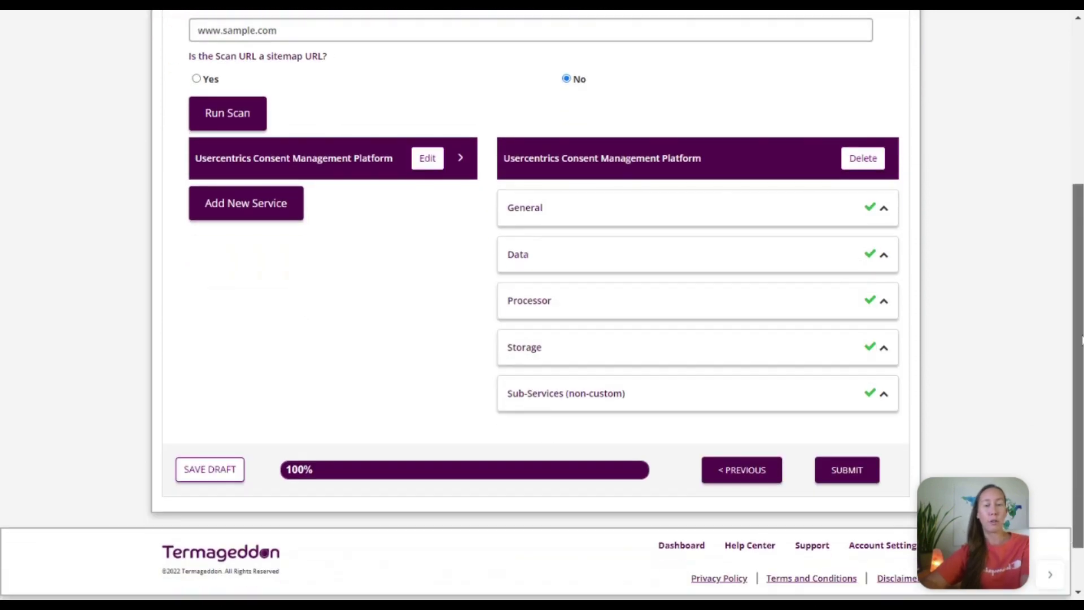
left_click(853, 478)
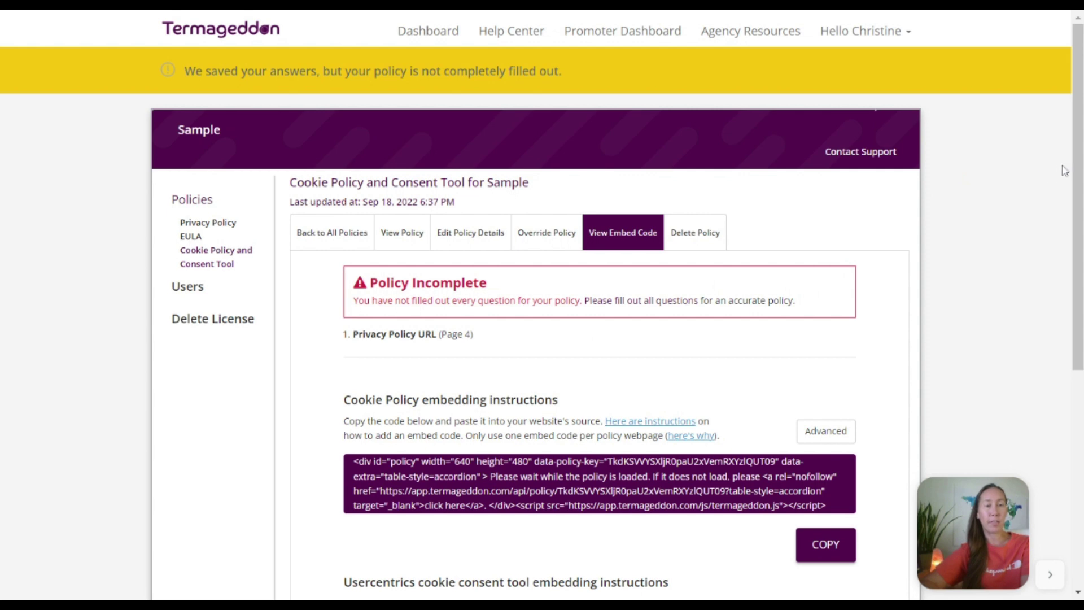
- Copy the Cookie Policy embed code and review the Usercentrics header snippet
left_click_drag(1079, 158, 1081, 255)
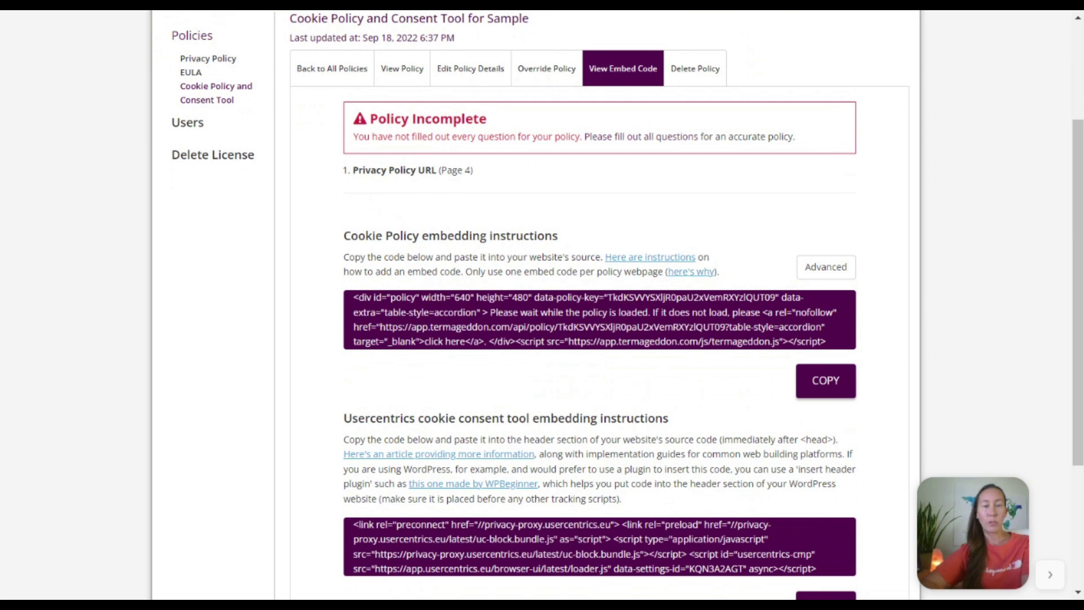
left_click(834, 389)
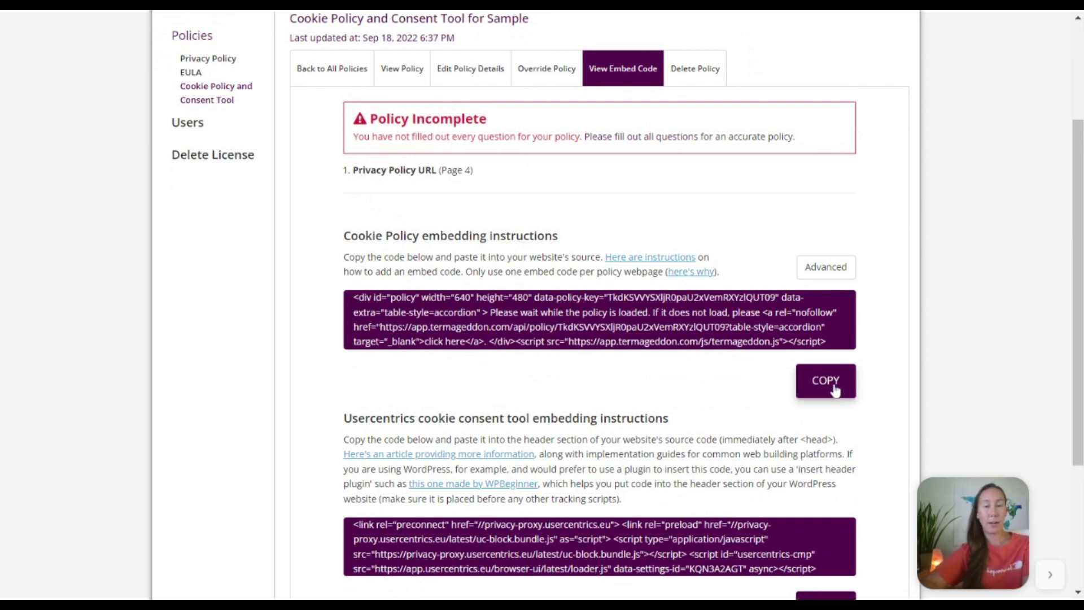
scroll(834, 388, "down", 1)
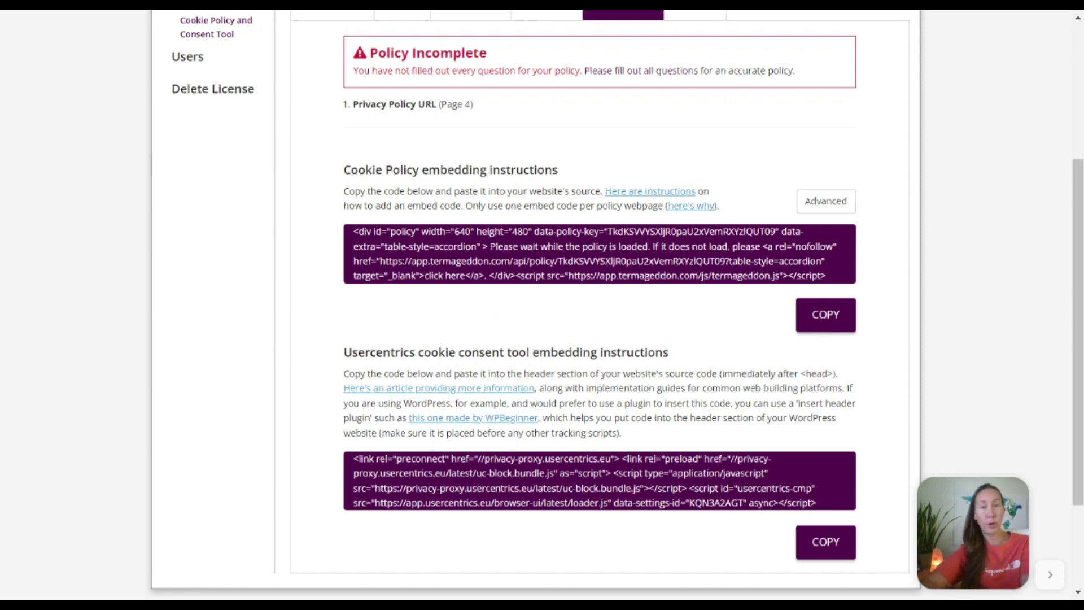
left_click_drag(1076, 200, 1079, 91)
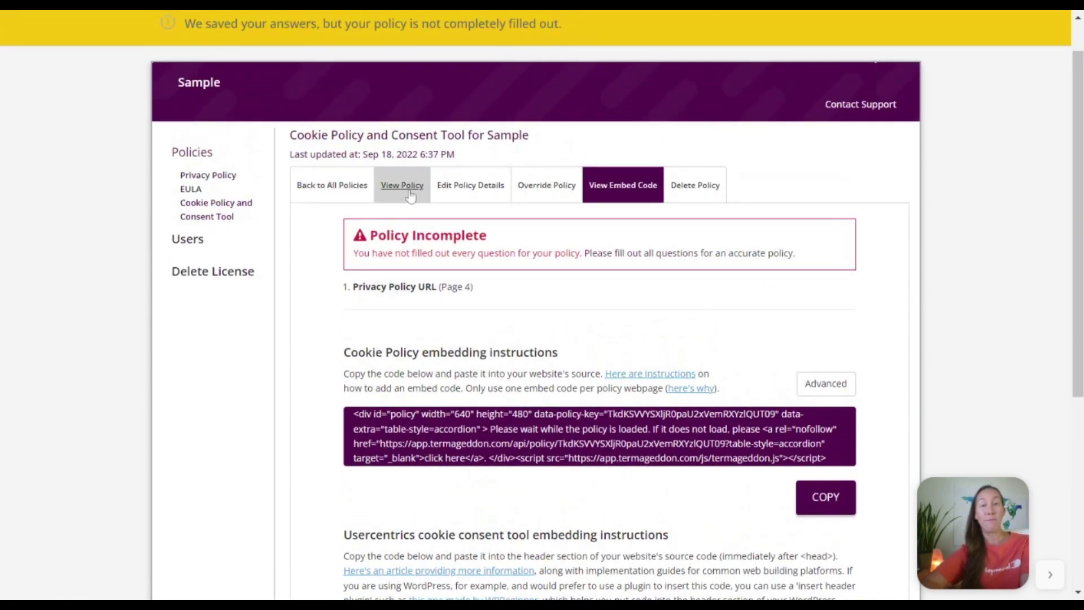
left_click_drag(1077, 237, 1077, 368)
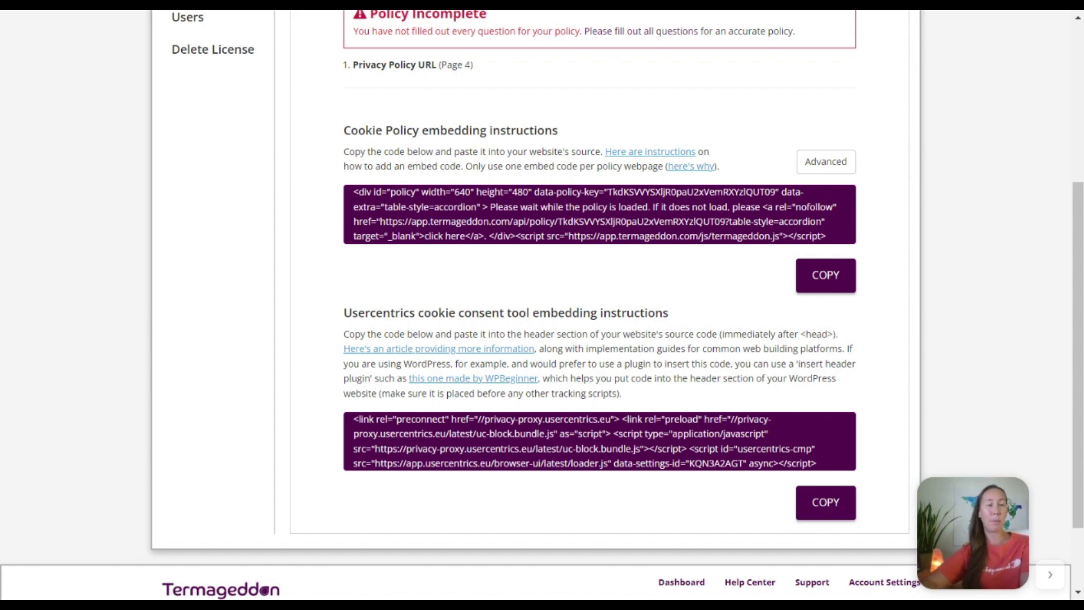
left_click_drag(1072, 299, 1070, 167)
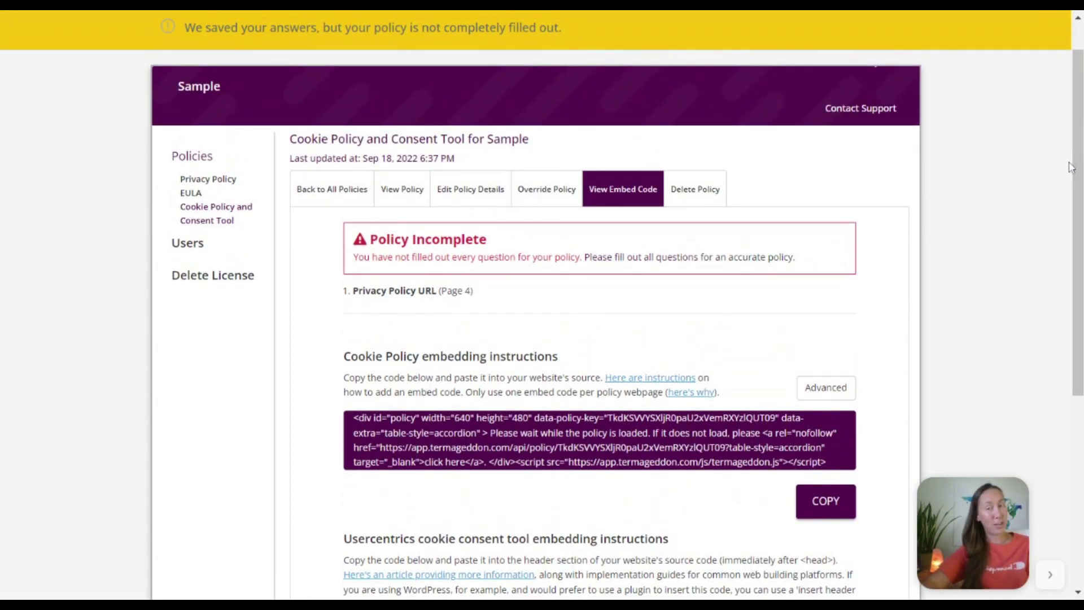